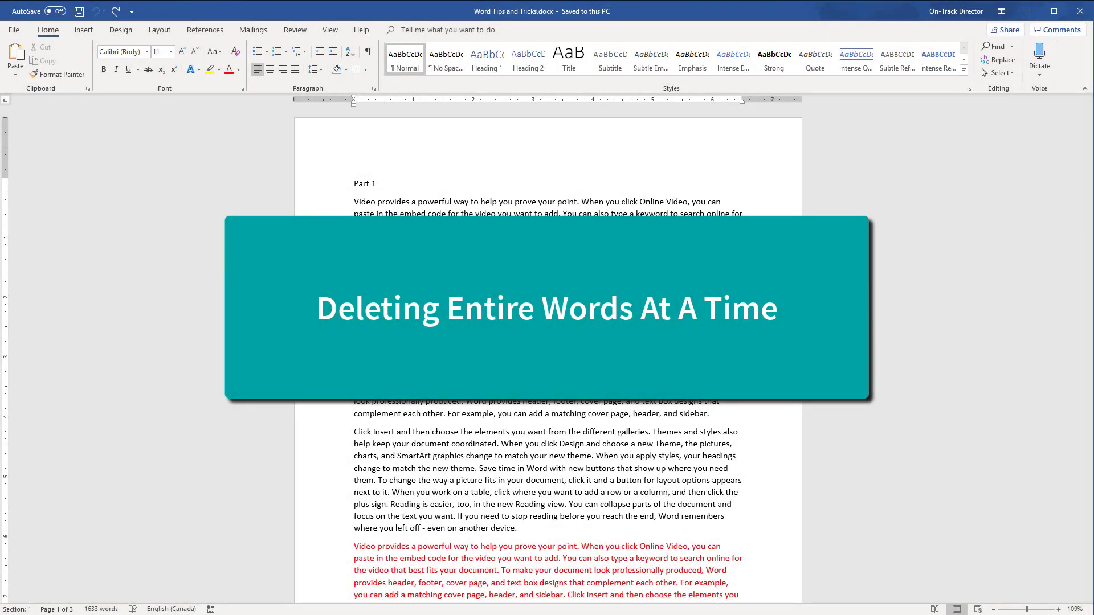
Step: Delete 'point.' and its trailing space, then 'you prove your' and 'When you click Online', with word-delete shortcuts
{"action": "key", "text": "ctrl+BackSpace"}
{"action": "key", "text": "ctrl+BackSpace"}
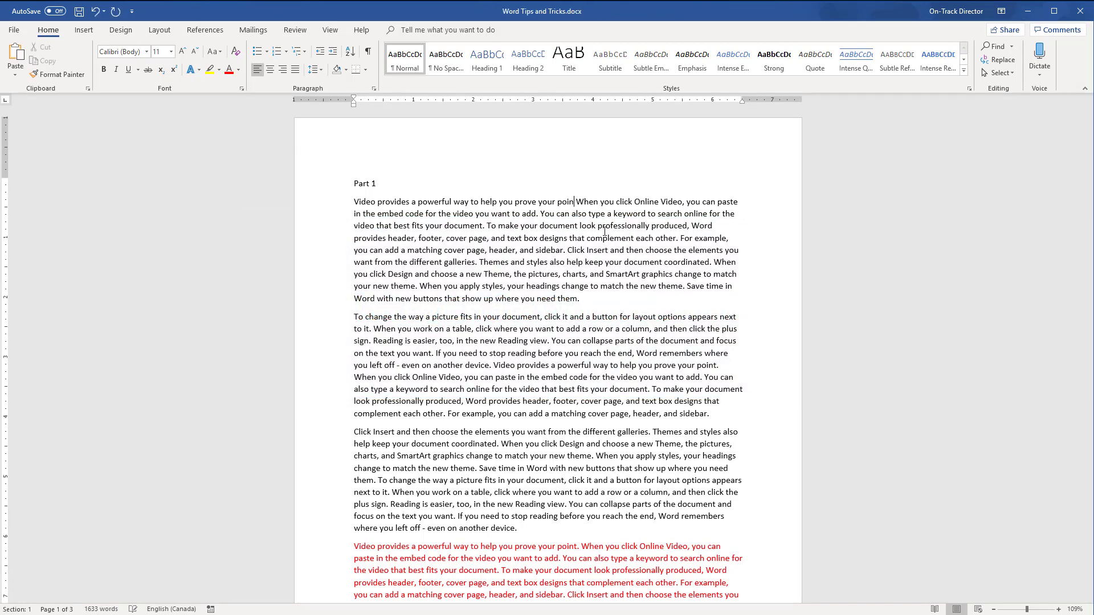
{"action": "key", "text": "BackSpace"}
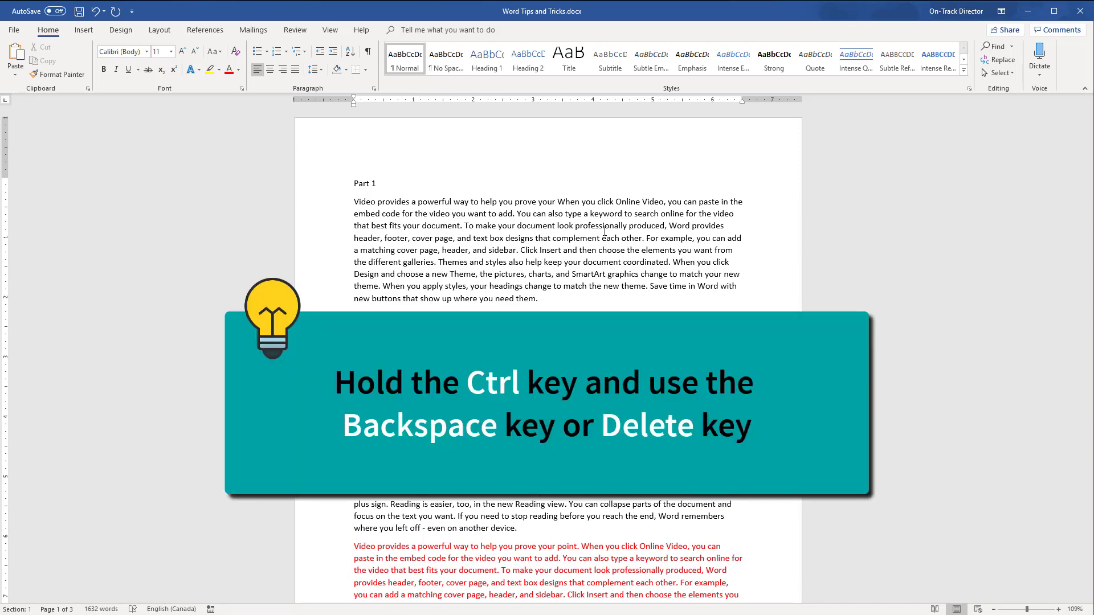
{"action": "key", "text": "ctrl+BackSpace"}
{"action": "key", "text": "ctrl+BackSpace"}
{"action": "key", "text": "ctrl+BackSpace"}
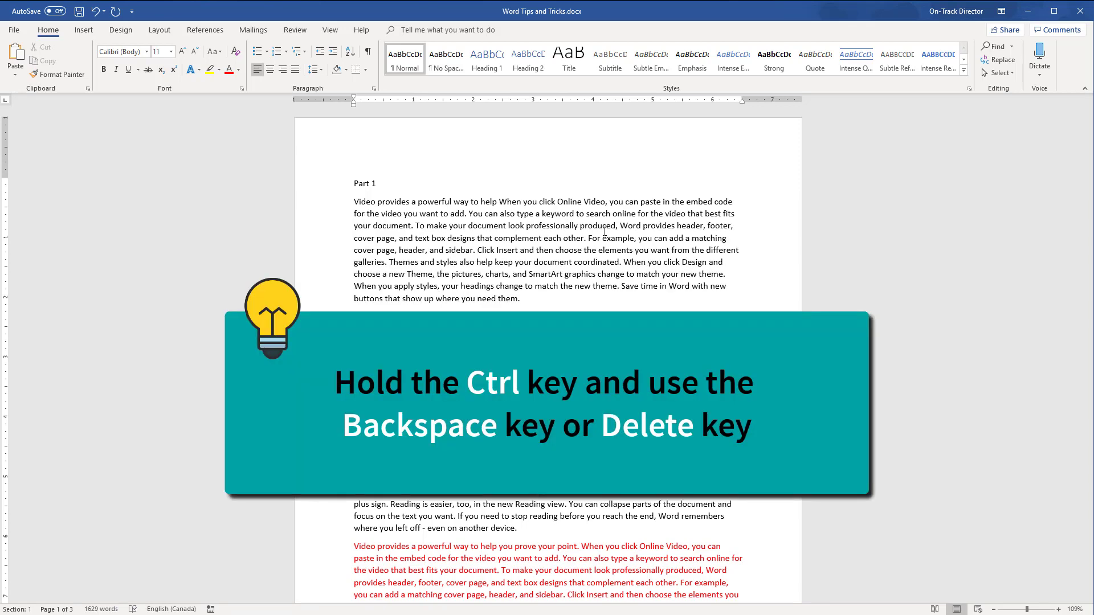
{"action": "key", "text": "ctrl+Delete"}
{"action": "key", "text": "ctrl+Delete"}
{"action": "key", "text": "ctrl+Delete"}
{"action": "key", "text": "ctrl+Delete"}
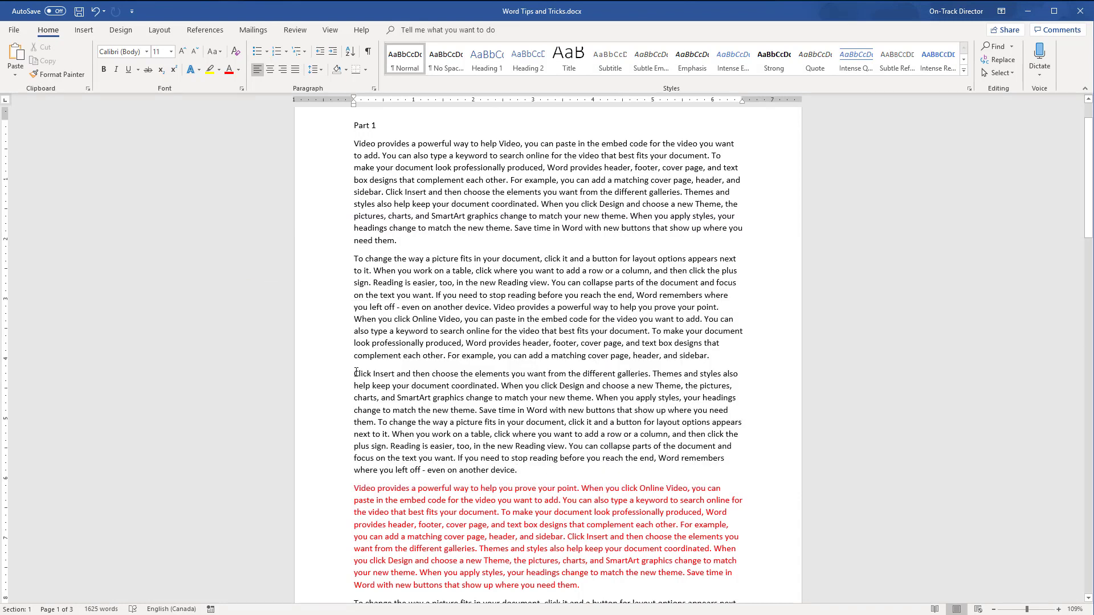
{"action": "left_click_drag", "start_coordinate": [354, 374], "coordinate": [518, 471]}
{"action": "right_click", "coordinate": [524, 432]}
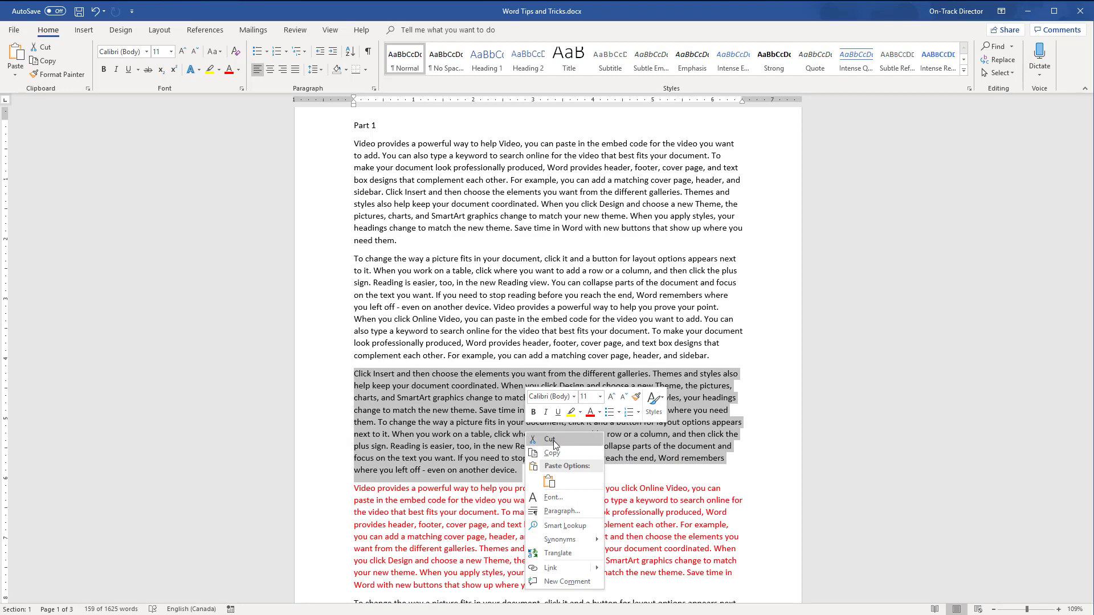
{"action": "key", "text": "Escape"}
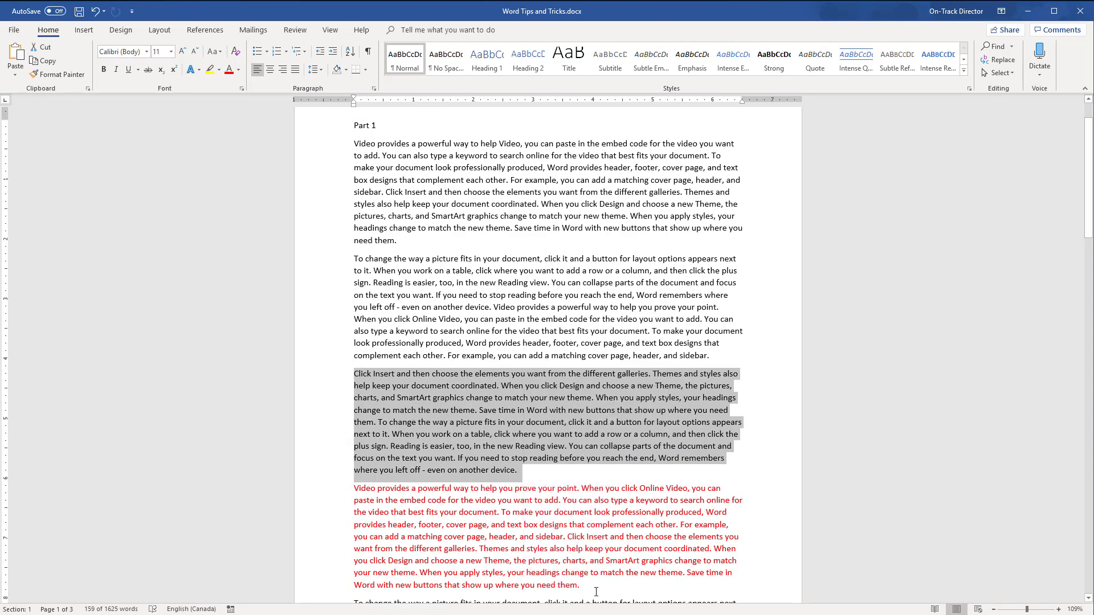
{"action": "left_click", "coordinate": [597, 585]}
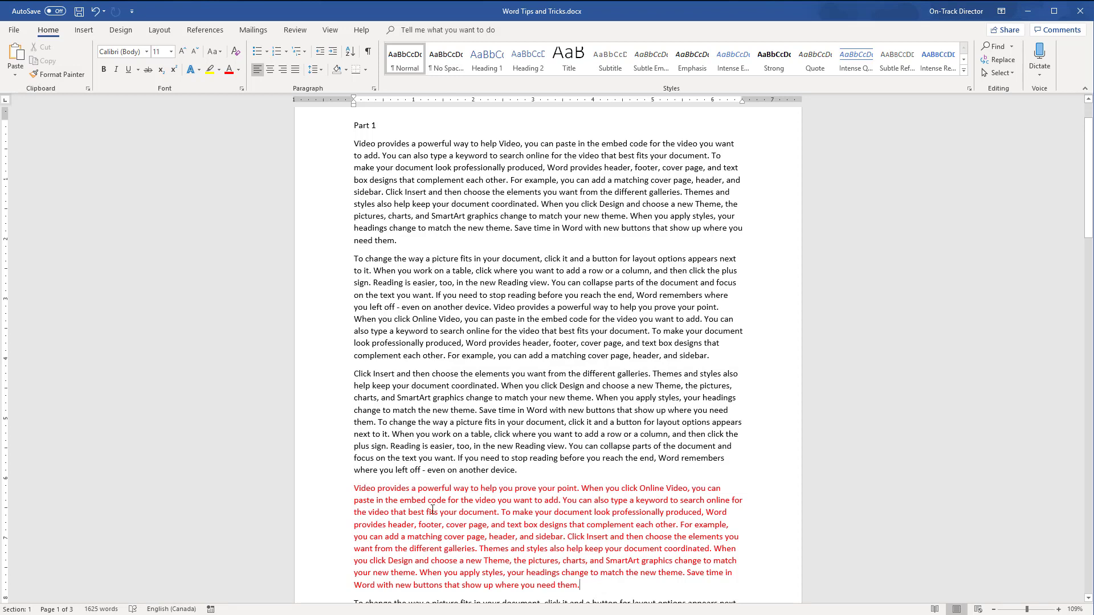
Step: Move the red paragraph with F2 to just before the 'To change the way' paragraph
{"action": "scroll", "coordinate": [434, 509], "scroll_direction": "down", "scroll_amount": 1}
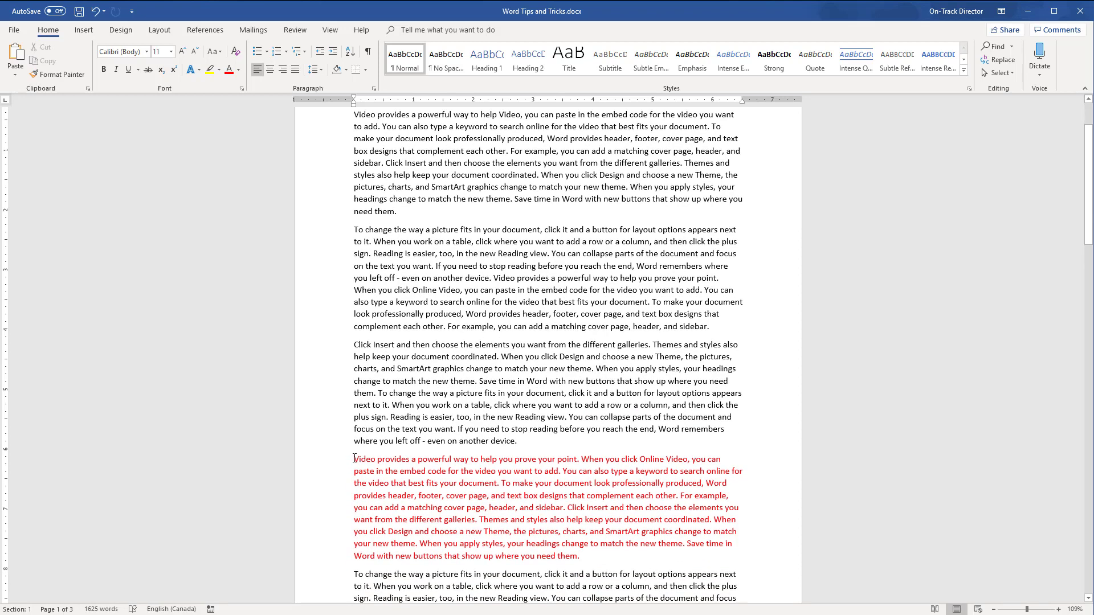
{"action": "left_click_drag", "start_coordinate": [355, 459], "coordinate": [587, 557]}
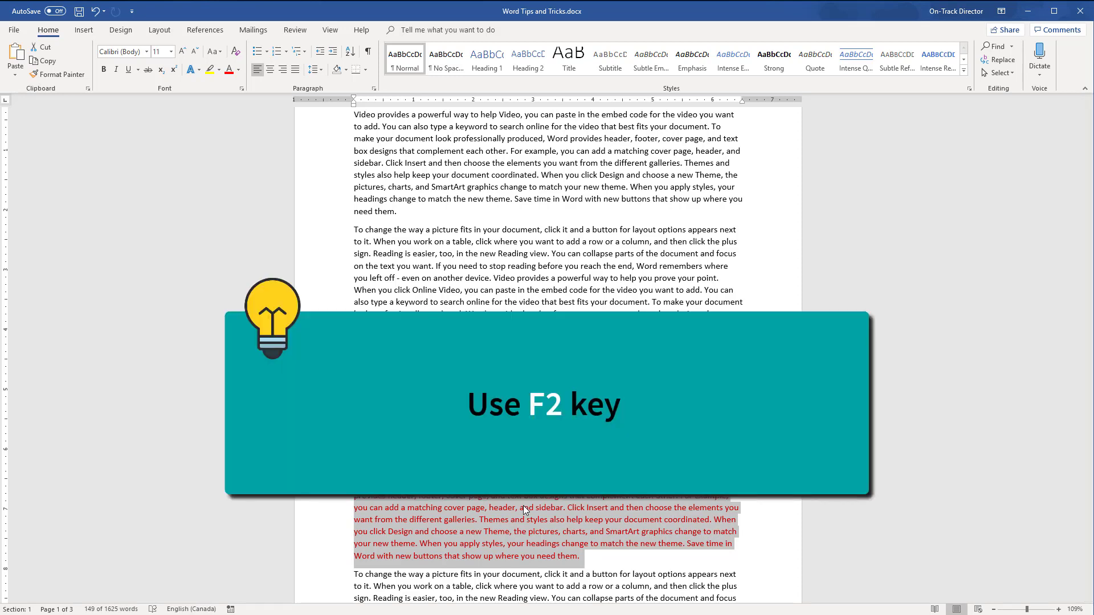
{"action": "key", "text": "F2"}
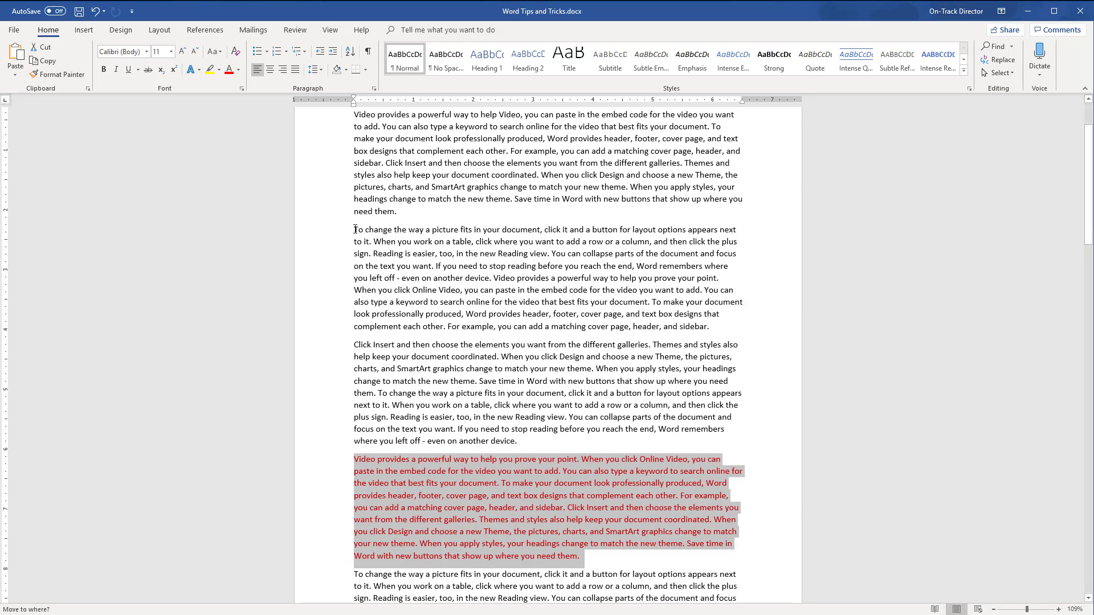
{"action": "left_click", "coordinate": [354, 230]}
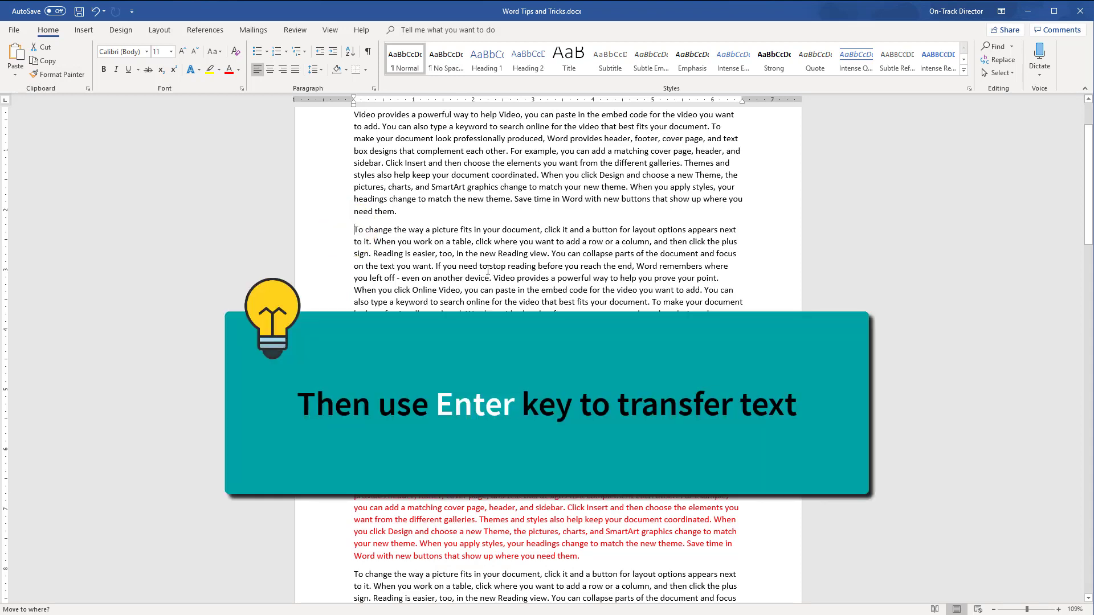
{"action": "key", "text": "Return"}
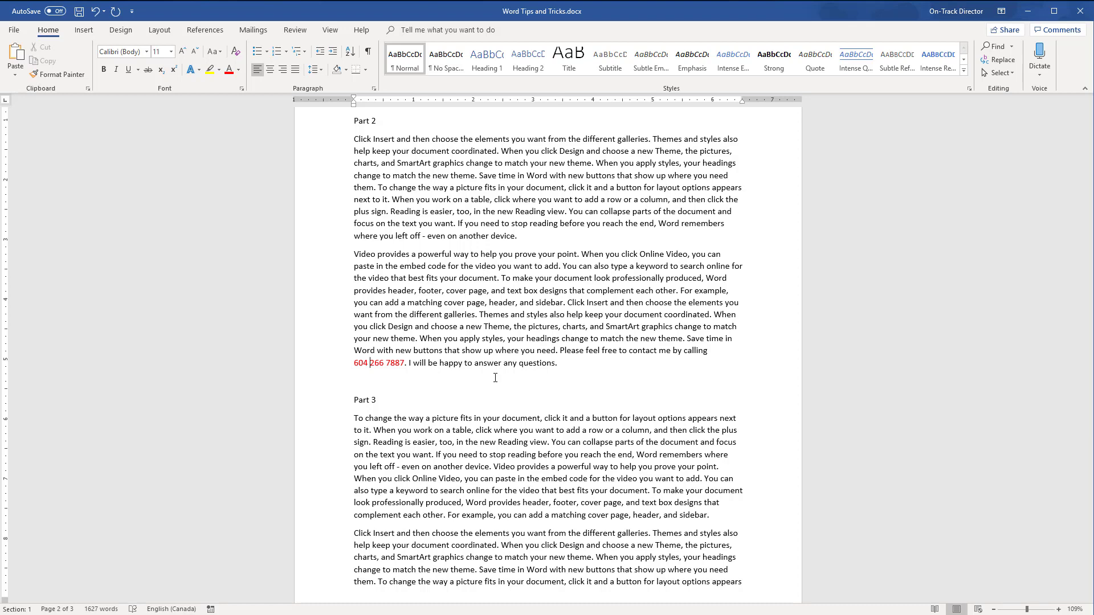
Step: Clear the red character formatting from the Part 2 phone number with Ctrl+Spacebar
{"action": "left_click_drag", "start_coordinate": [354, 365], "coordinate": [406, 368]}
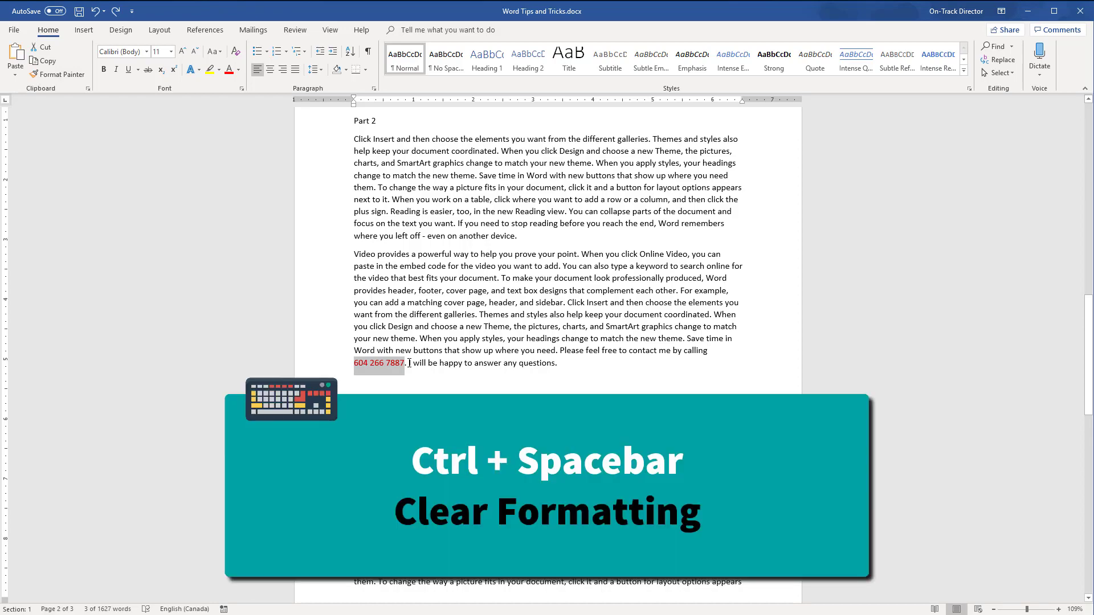
{"action": "key", "text": "ctrl+space"}
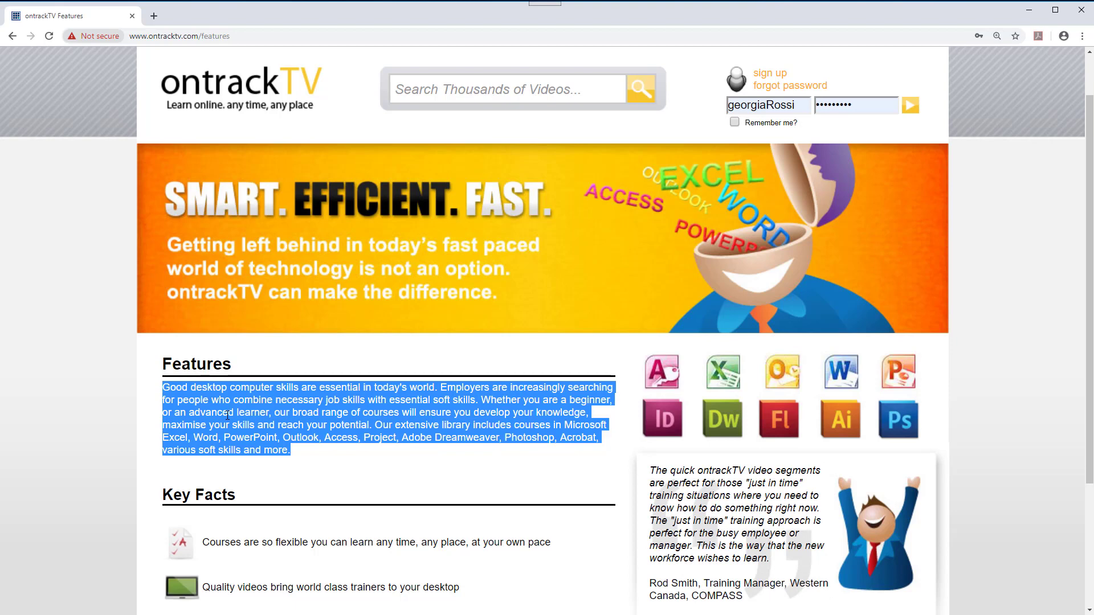
Step: Copy the selected ontrackTV Features paragraph and switch back to Word Tips and Tricks.docx
{"action": "right_click", "coordinate": [227, 415]}
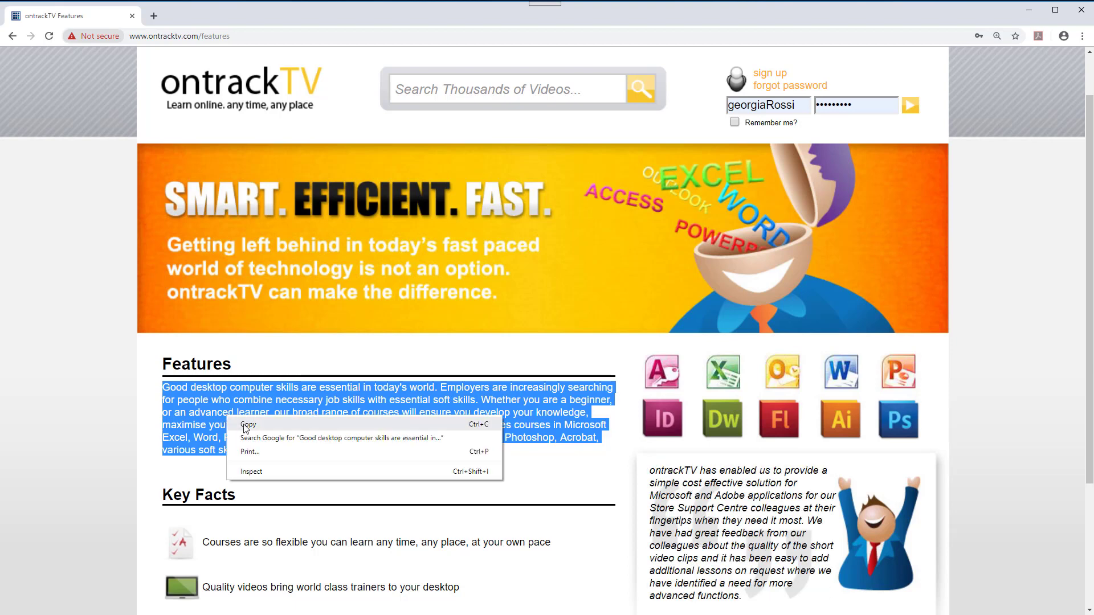
{"action": "left_click", "coordinate": [245, 427]}
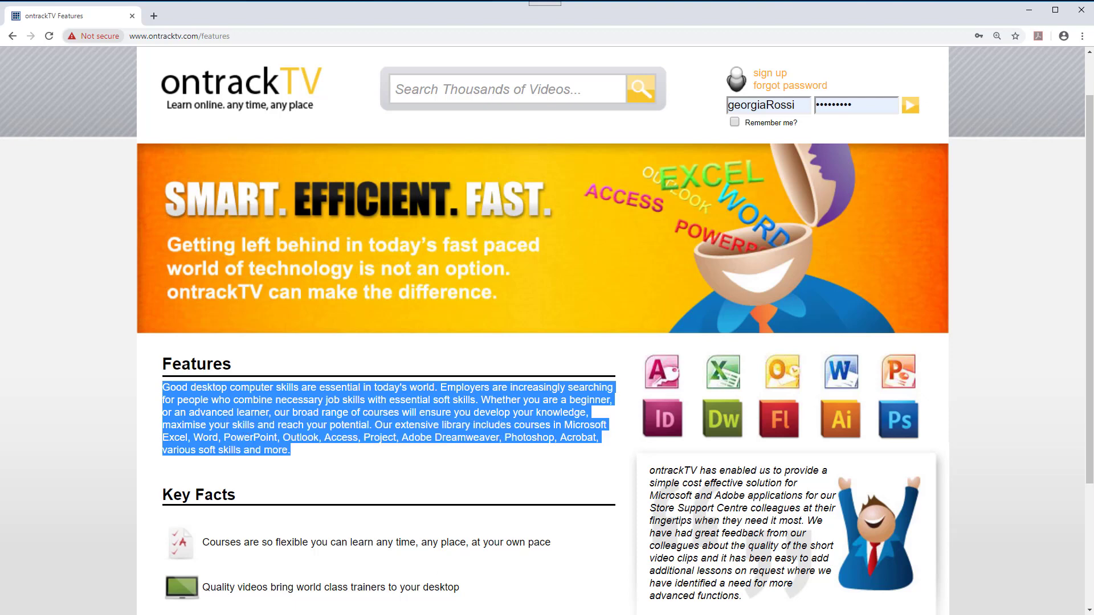
{"action": "key", "text": "alt+Tab"}
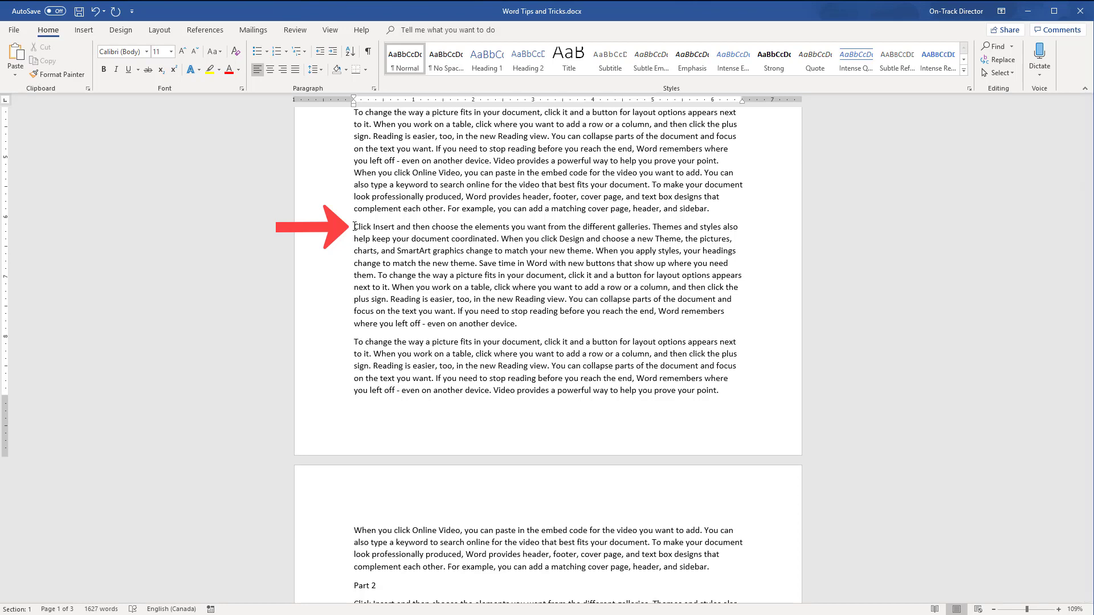
{"action": "type", "text": "Good desktop computer skills are essential in today's world. Employers are increasingly searching for people who combine necessary job skills with essential soft skills. Whether you are a beginner, or an advanced learner, our broad range of courses will ensure you develop your knowledge, maximise your skills and reach your potential. Our extensive library includes courses in Microsoft Excel, Word, PowerPoint, Outlook, Access, Project, Adobe Dreamweaver, Photoshop, Acrobat, various soft skills and more."}
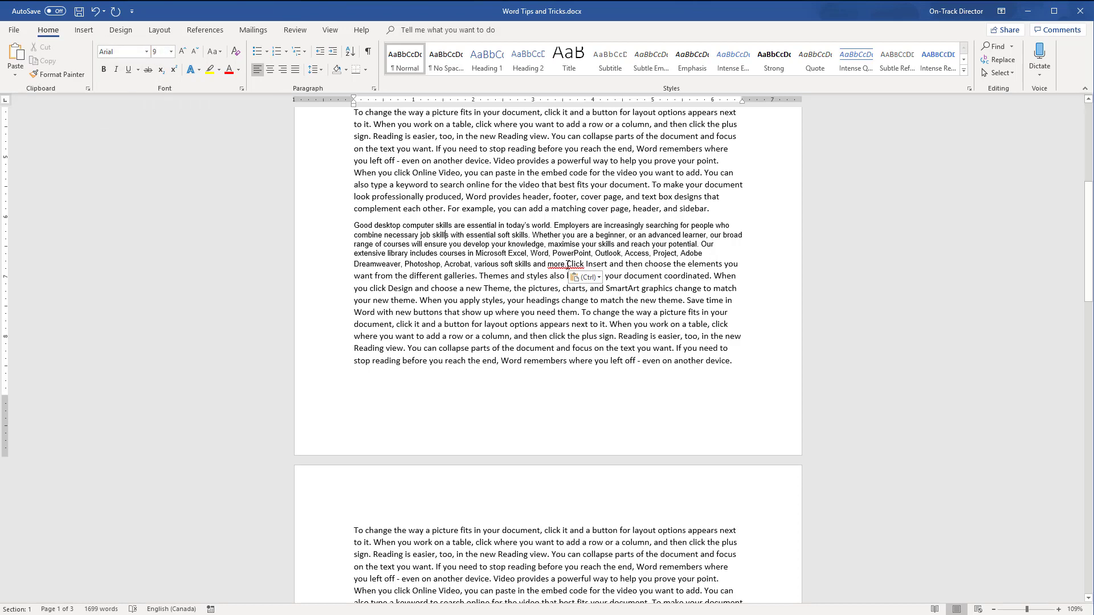
{"action": "key", "text": "ctrl+z"}
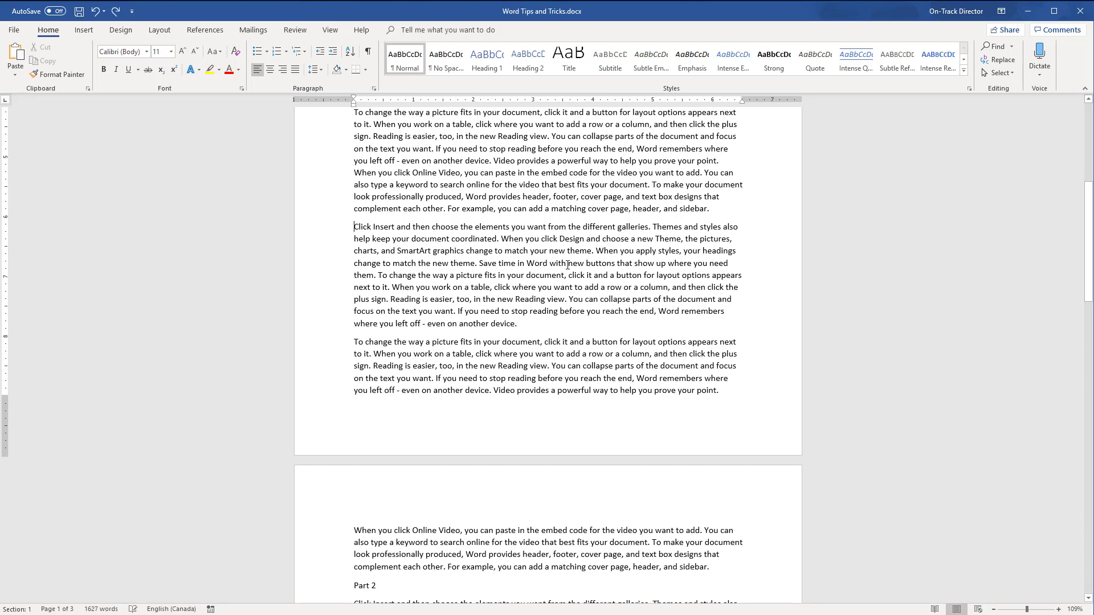
{"action": "left_click", "coordinate": [15, 68]}
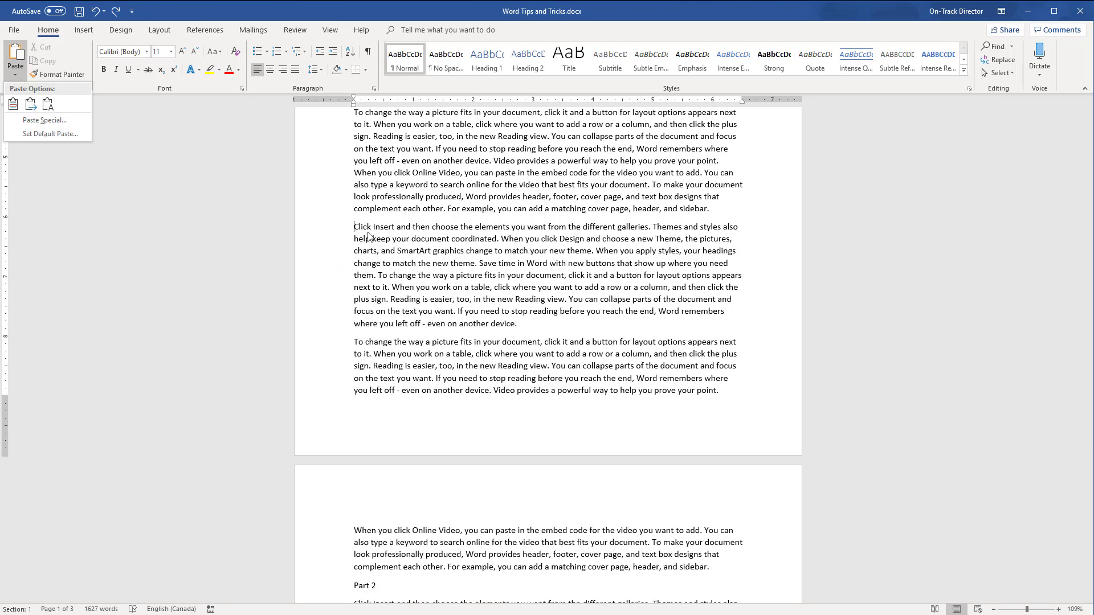
{"action": "left_click", "coordinate": [353, 227]}
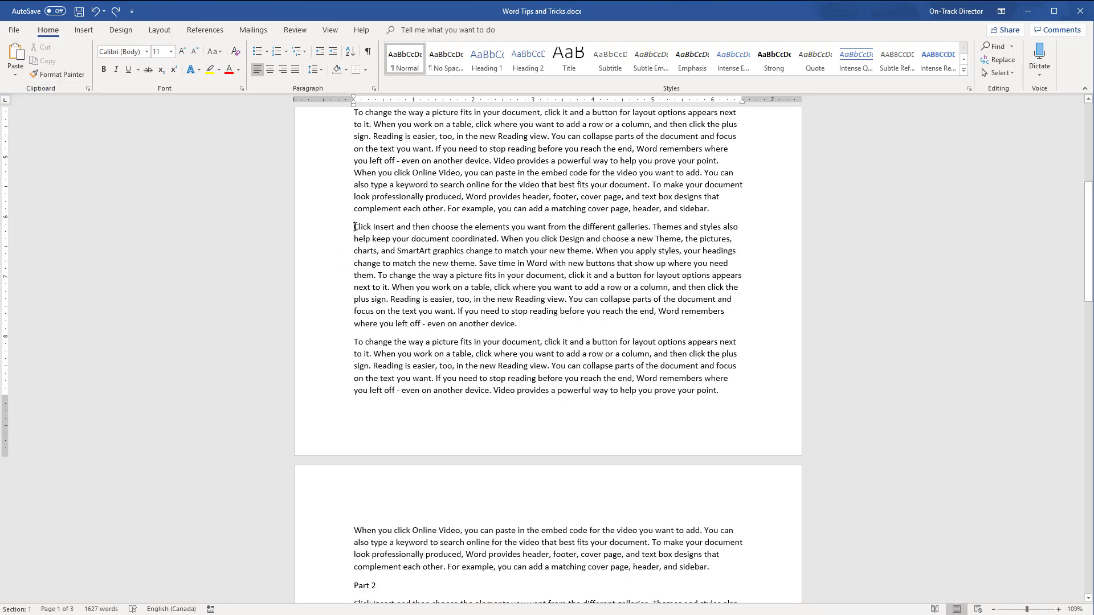
Step: Paste the ontrackTV Features text with Keep Text Only before the Click Insert paragraph
{"action": "right_click", "coordinate": [355, 227]}
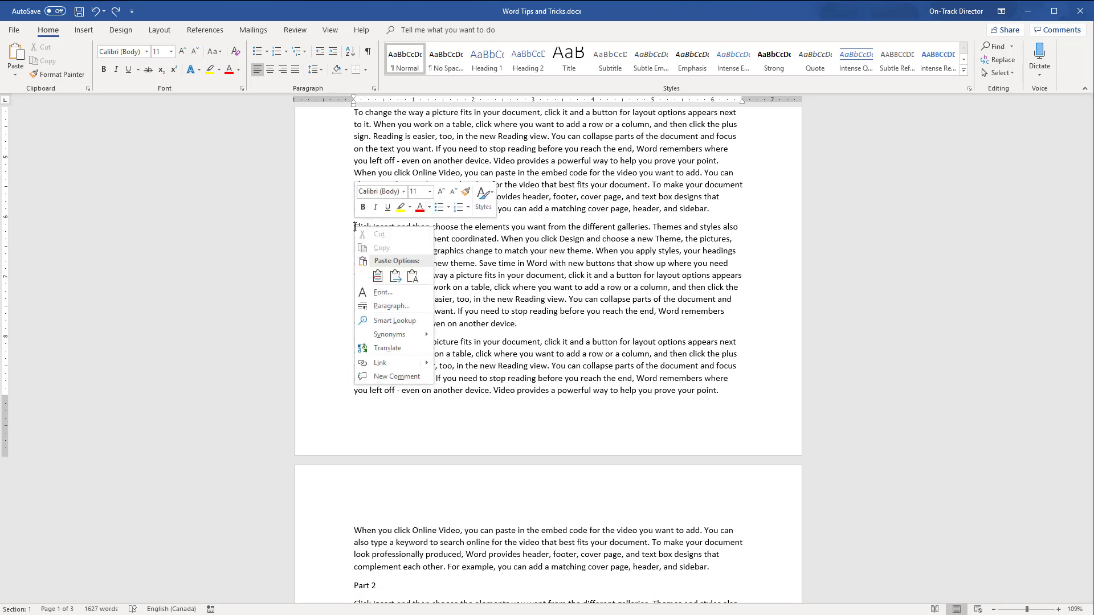
{"action": "left_click", "coordinate": [412, 276]}
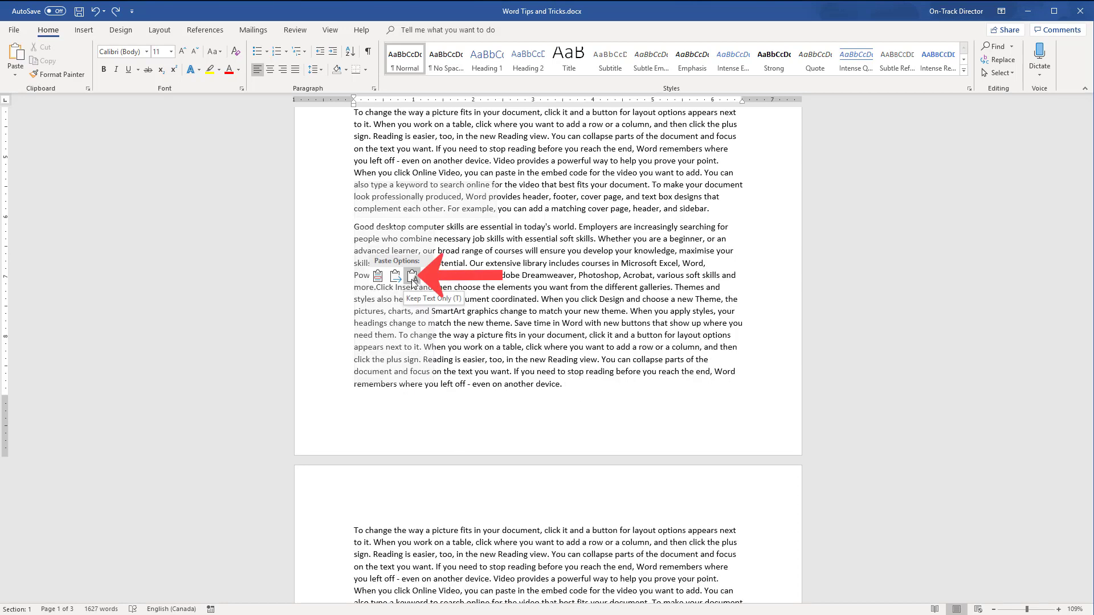
{"action": "left_click", "coordinate": [413, 278]}
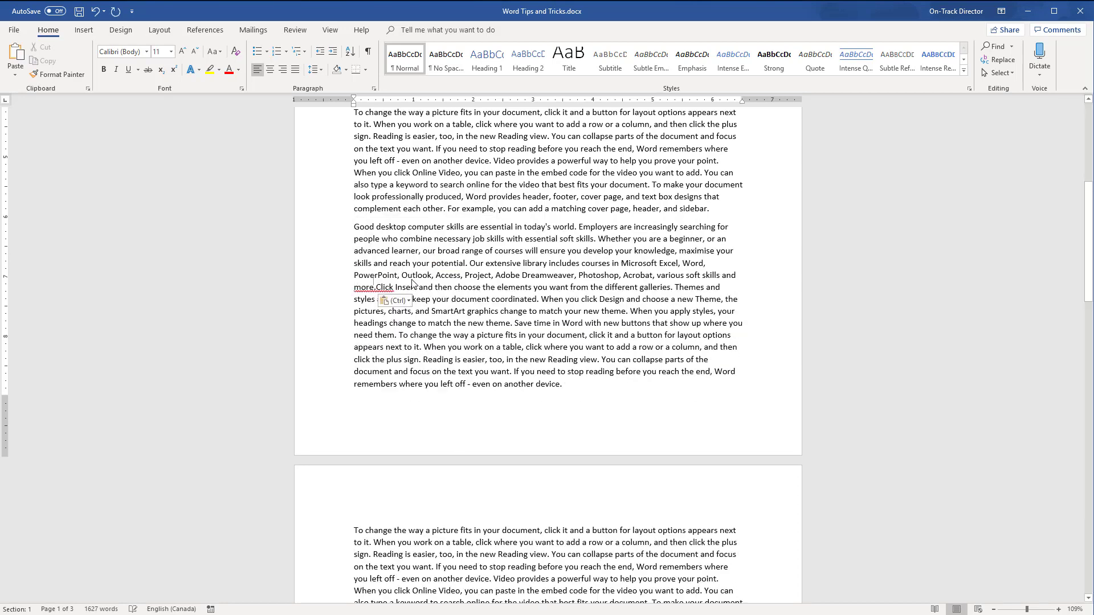